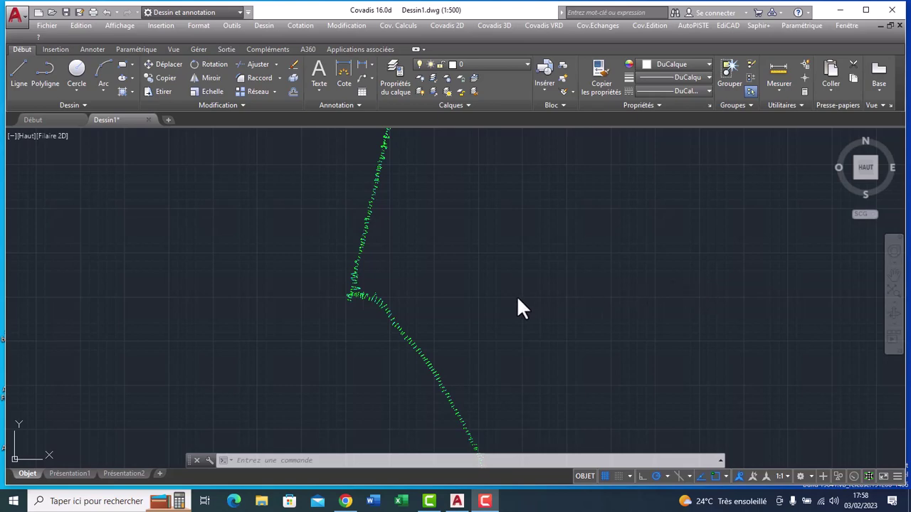
Examine the labelled survey points along the whole axis, including the corner junction and the southern end.
{"action": "scroll", "coordinate": [364, 292], "scroll_direction": "up", "scroll_amount": 5}
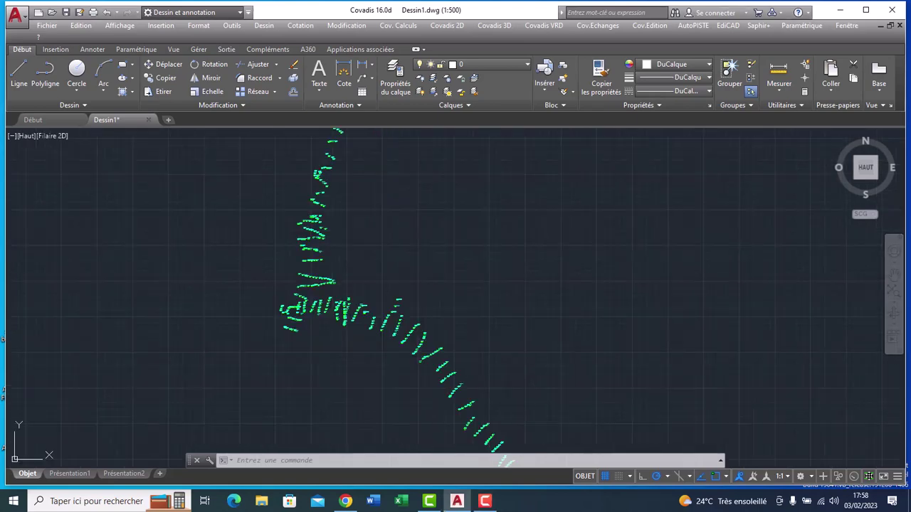
{"action": "scroll", "coordinate": [350, 313], "scroll_direction": "up", "scroll_amount": 6}
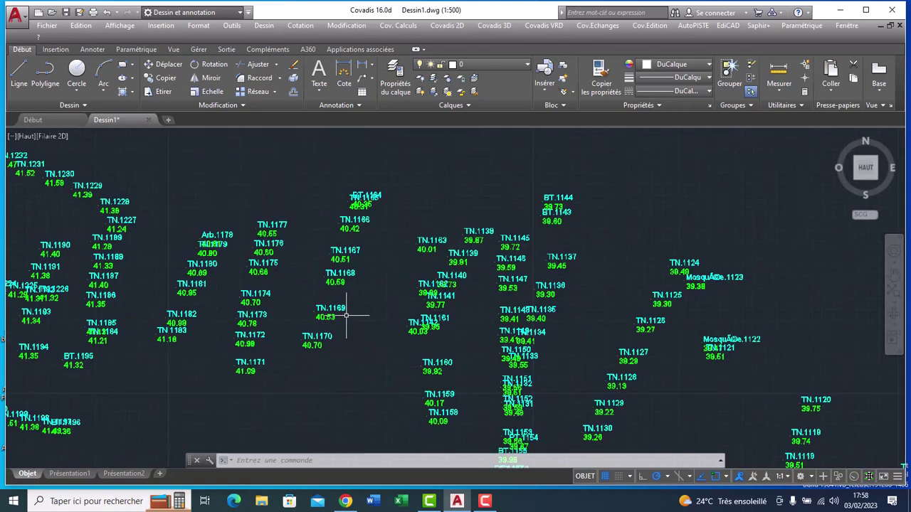
{"action": "scroll", "coordinate": [362, 309], "scroll_direction": "down", "scroll_amount": 5}
{"action": "scroll", "coordinate": [393, 310], "scroll_direction": "down", "scroll_amount": 5}
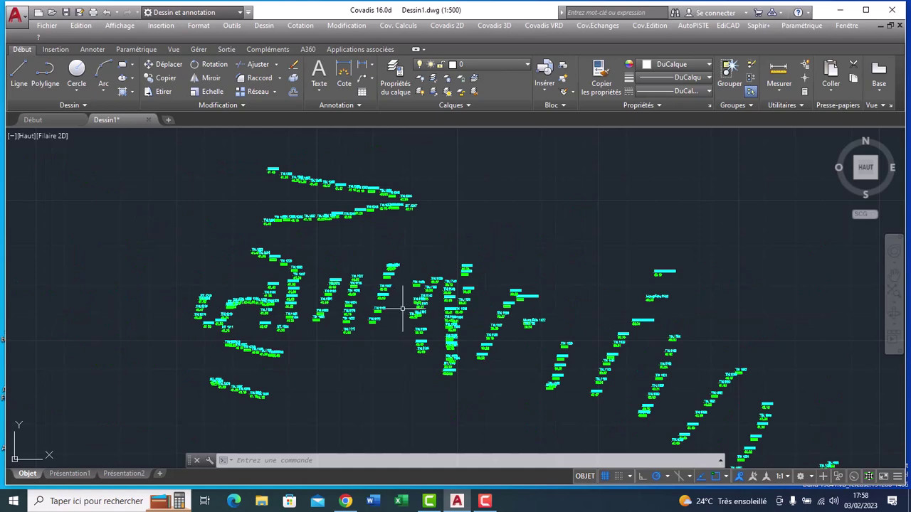
{"action": "scroll", "coordinate": [385, 304], "scroll_direction": "up", "scroll_amount": 5}
{"action": "scroll", "coordinate": [379, 301], "scroll_direction": "up", "scroll_amount": 3}
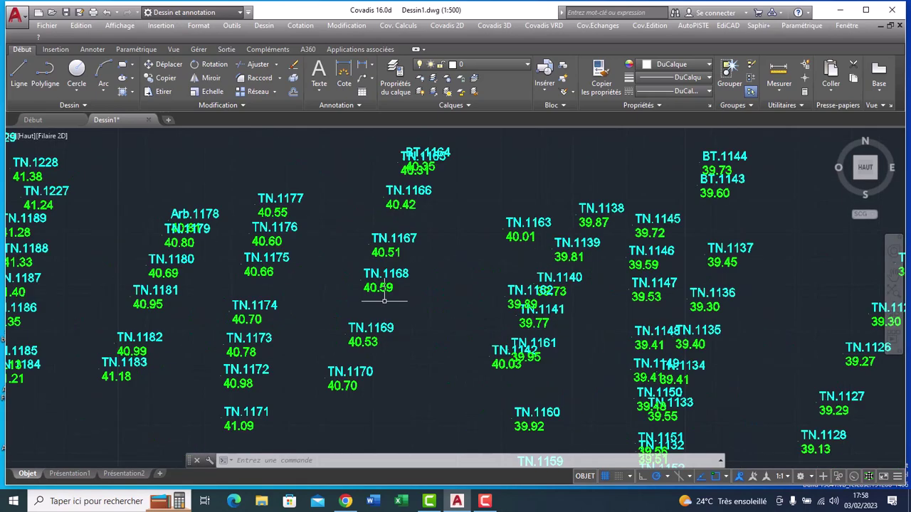
{"action": "scroll", "coordinate": [392, 306], "scroll_direction": "down", "scroll_amount": 5}
{"action": "scroll", "coordinate": [425, 303], "scroll_direction": "down", "scroll_amount": 3}
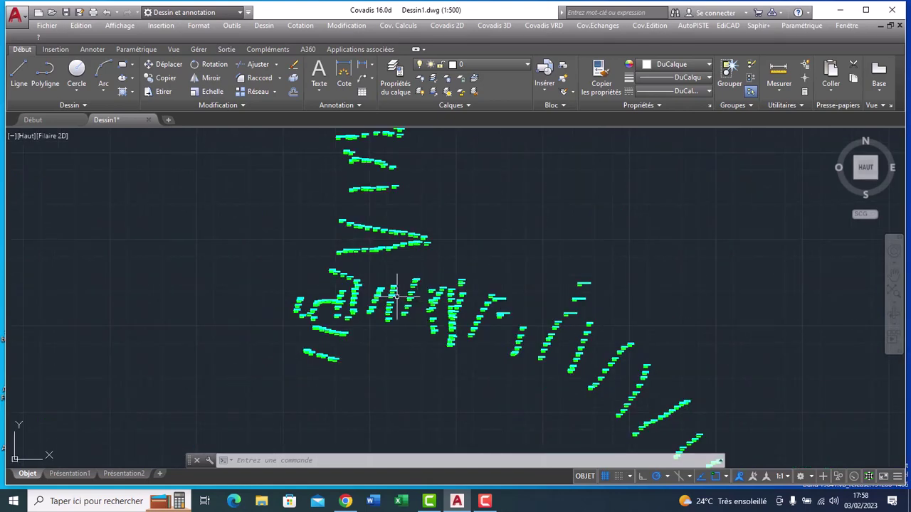
{"action": "scroll", "coordinate": [396, 297], "scroll_direction": "down", "scroll_amount": 4}
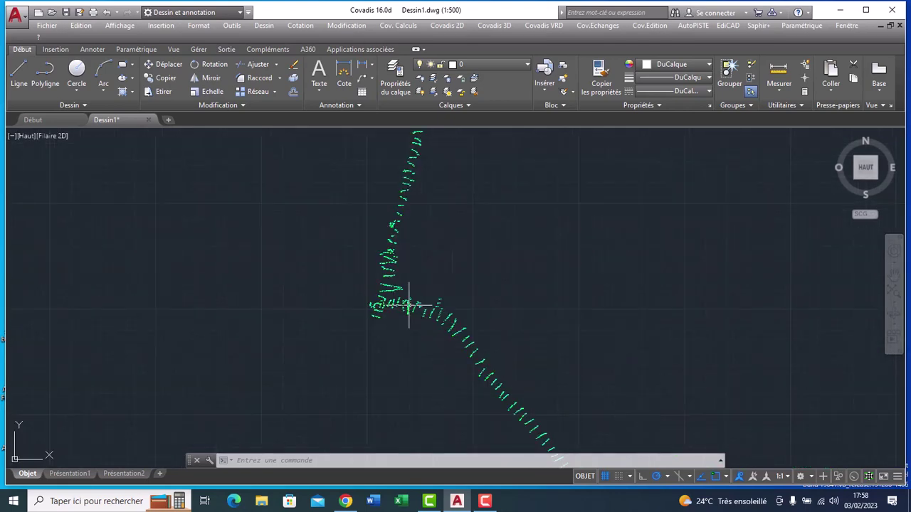
{"action": "scroll", "coordinate": [395, 281], "scroll_direction": "up", "scroll_amount": 4}
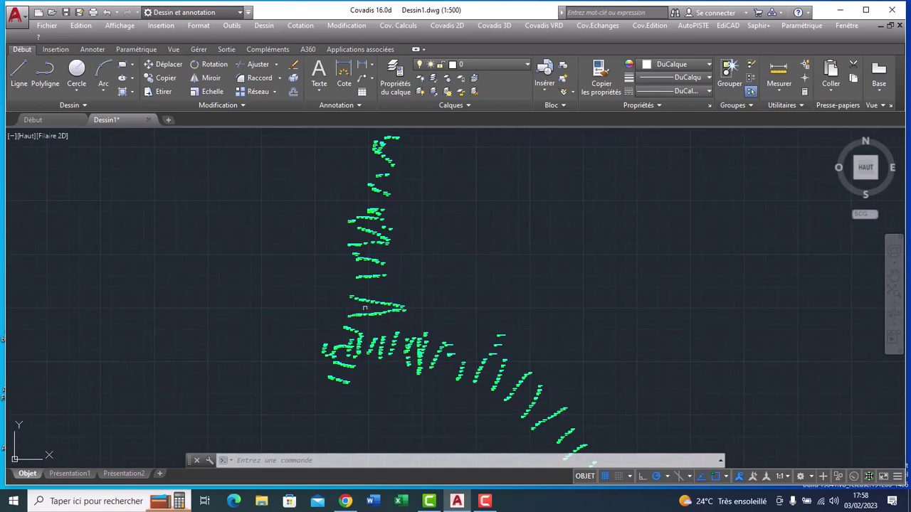
{"action": "scroll", "coordinate": [366, 313], "scroll_direction": "down", "scroll_amount": 4}
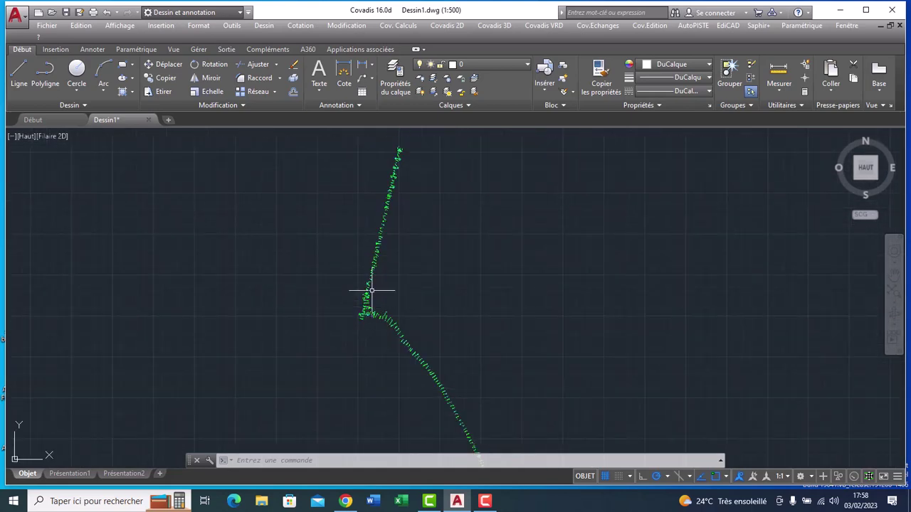
{"action": "scroll", "coordinate": [362, 306], "scroll_direction": "up", "scroll_amount": 5}
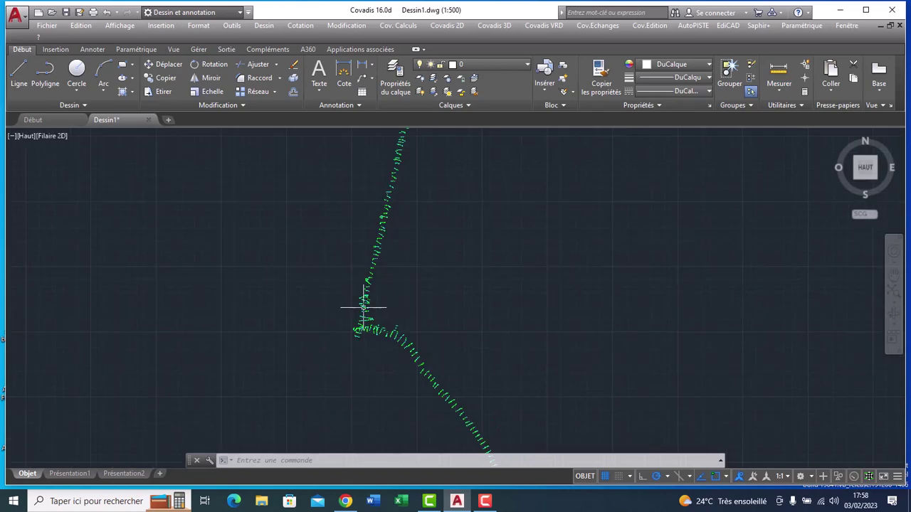
{"action": "scroll", "coordinate": [356, 295], "scroll_direction": "down", "scroll_amount": 5}
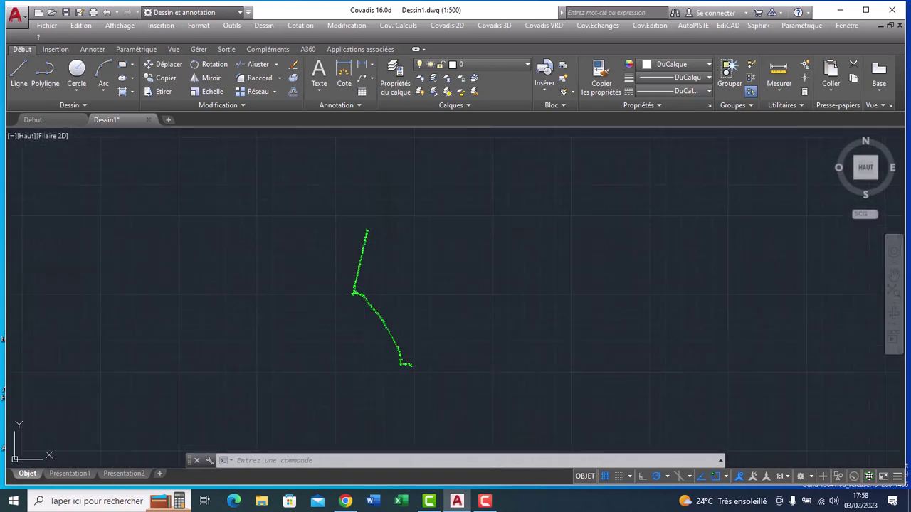
{"action": "scroll", "coordinate": [384, 350], "scroll_direction": "up", "scroll_amount": 4}
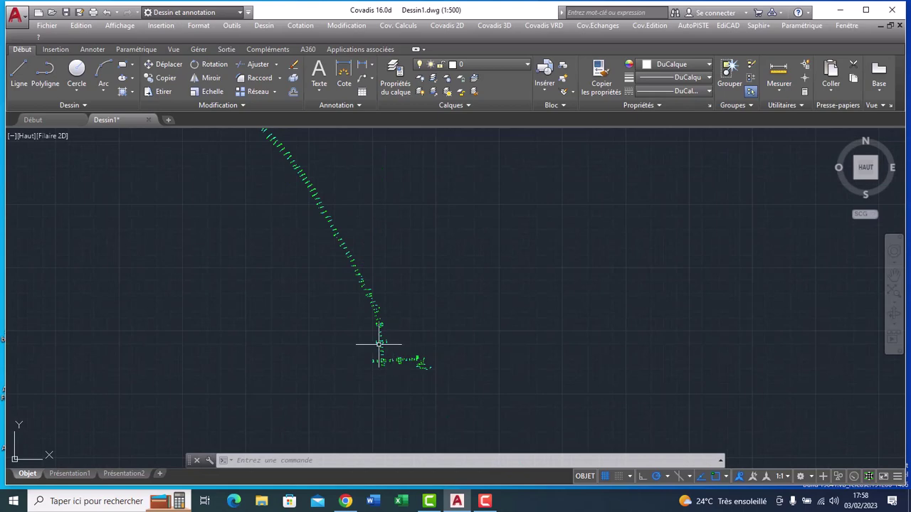
{"action": "scroll", "coordinate": [381, 347], "scroll_direction": "up", "scroll_amount": 3}
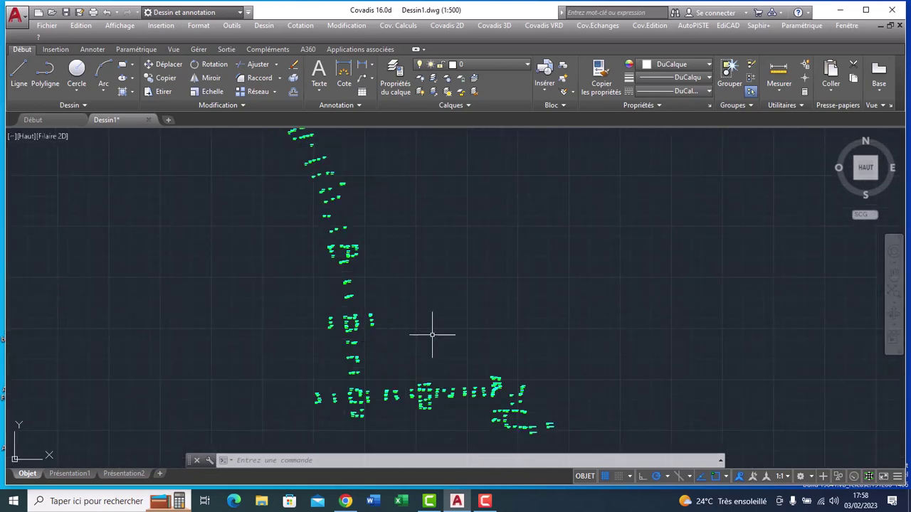
{"action": "scroll", "coordinate": [432, 339], "scroll_direction": "down", "scroll_amount": 4}
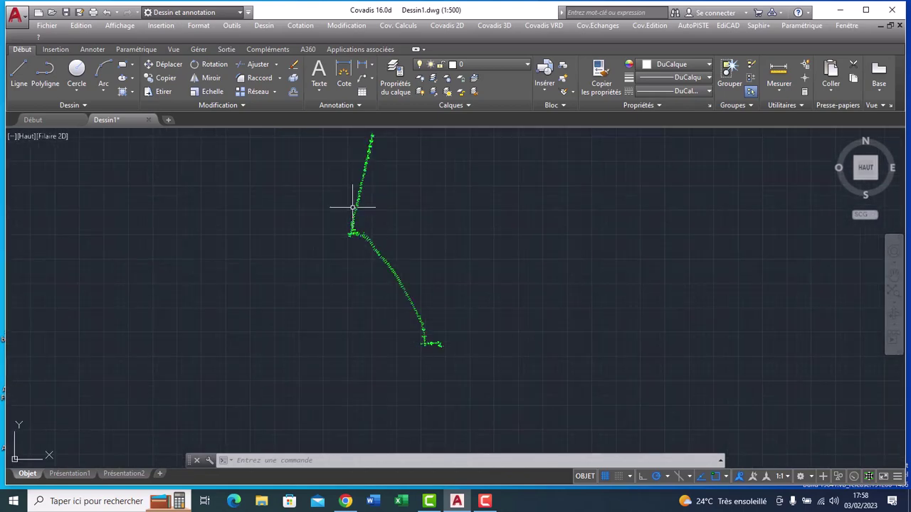
{"action": "scroll", "coordinate": [353, 207], "scroll_direction": "up", "scroll_amount": 3}
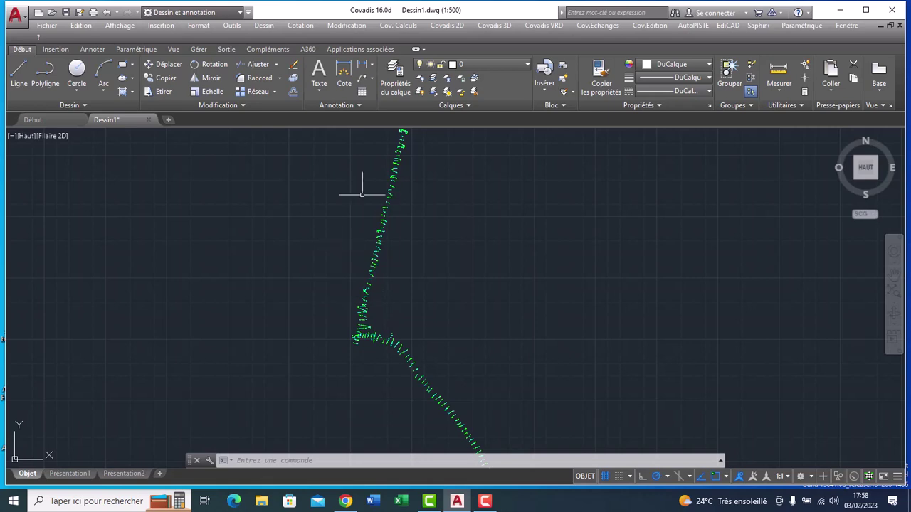
Create a new blank drawing and dismiss its scale selection without choosing a scale.
{"action": "left_click", "coordinate": [168, 120]}
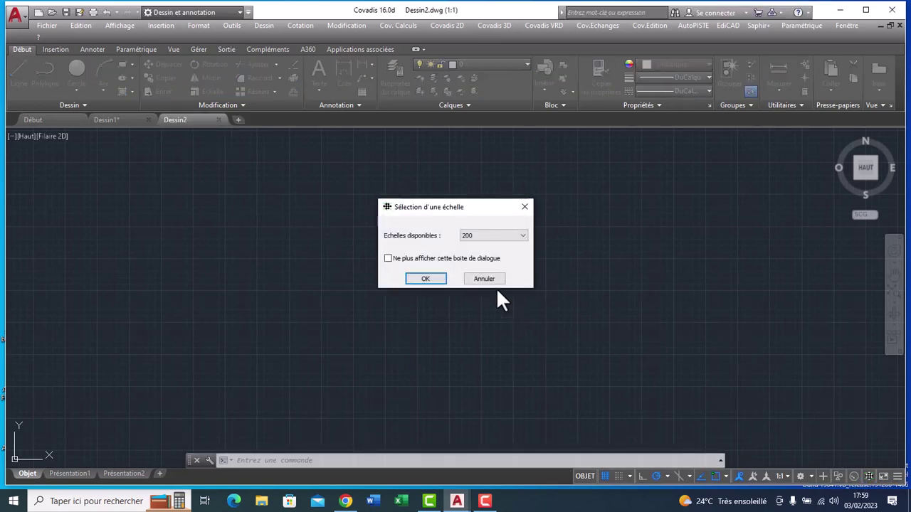
{"action": "left_click", "coordinate": [524, 207]}
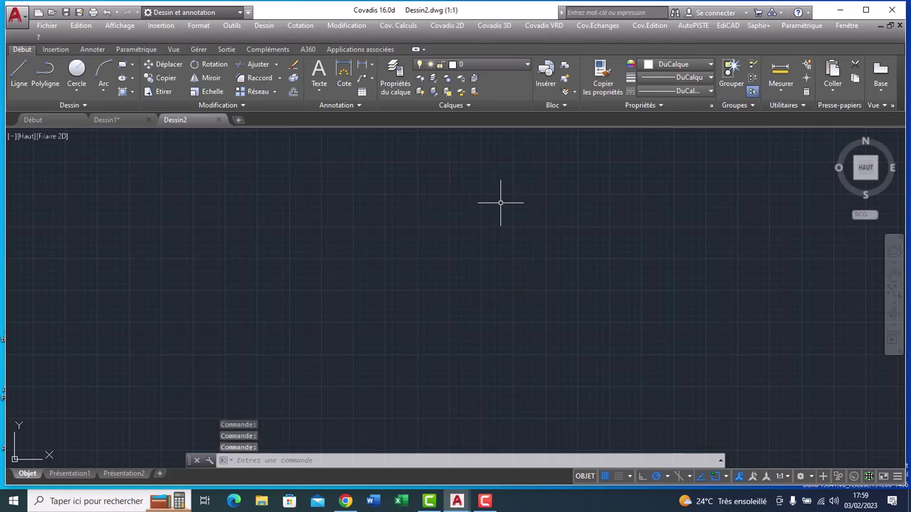
Start loading a survey point set (Chargement de semis) with format "Fichier de points avec séparateurs" and file "Semis de point axe 2" from the AXE2 folder.
{"action": "left_click", "coordinate": [452, 26]}
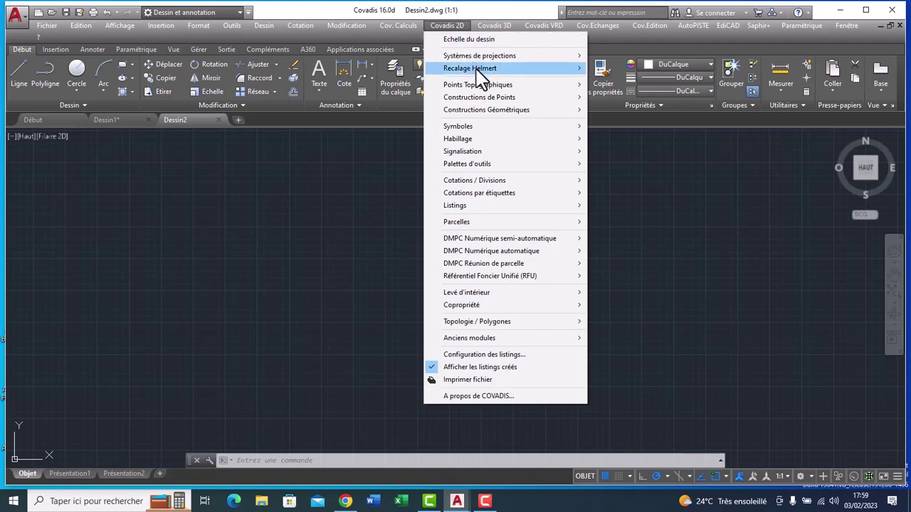
{"action": "mouse_move", "coordinate": [484, 87]}
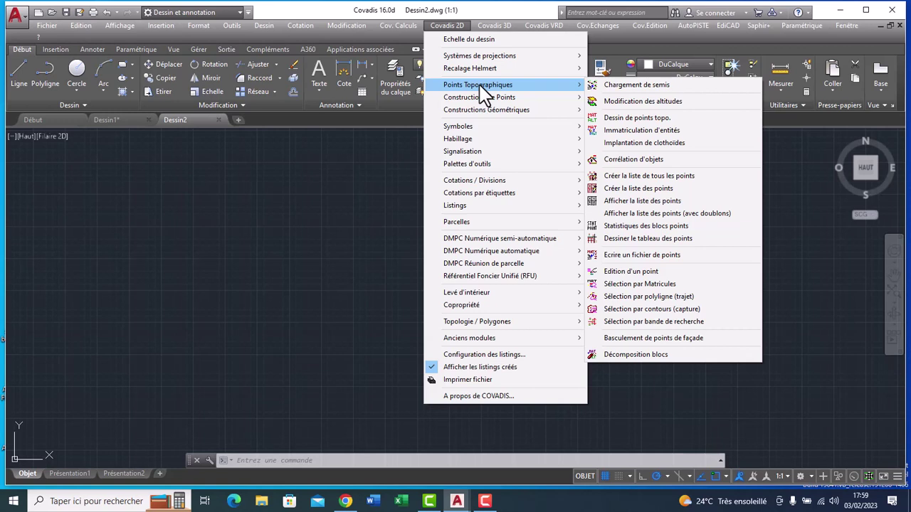
{"action": "left_click", "coordinate": [619, 86]}
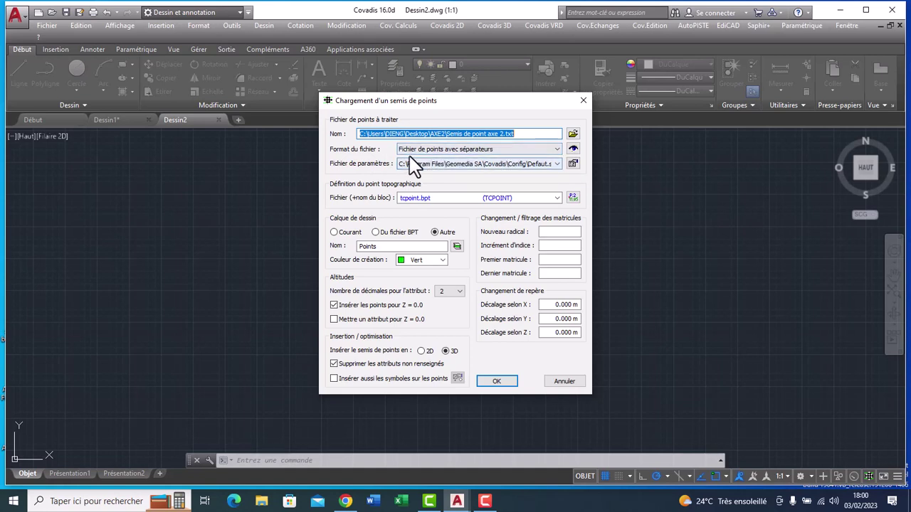
{"action": "left_click", "coordinate": [558, 150]}
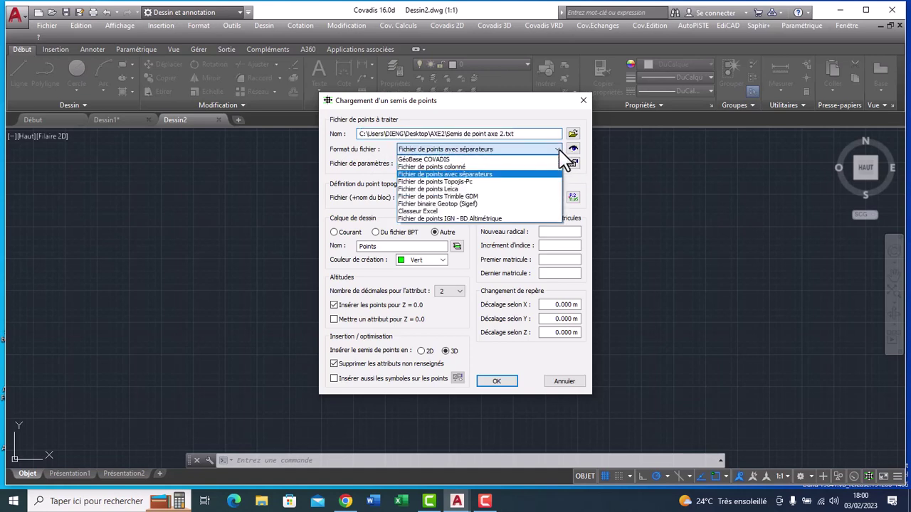
{"action": "left_click", "coordinate": [479, 175]}
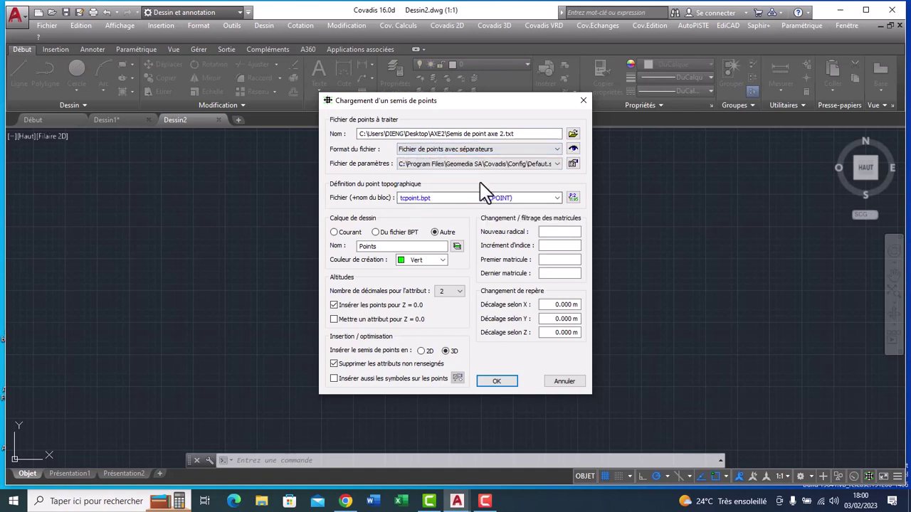
{"action": "left_click", "coordinate": [573, 134]}
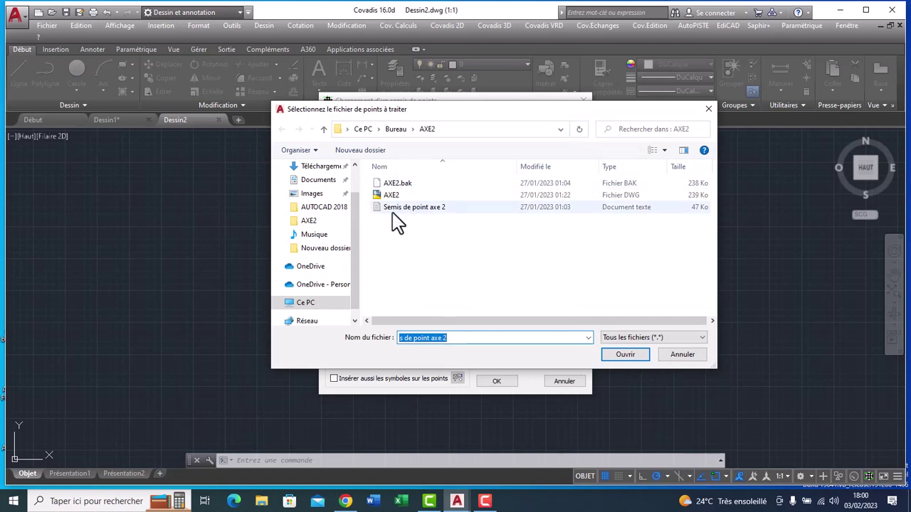
{"action": "left_click", "coordinate": [422, 210]}
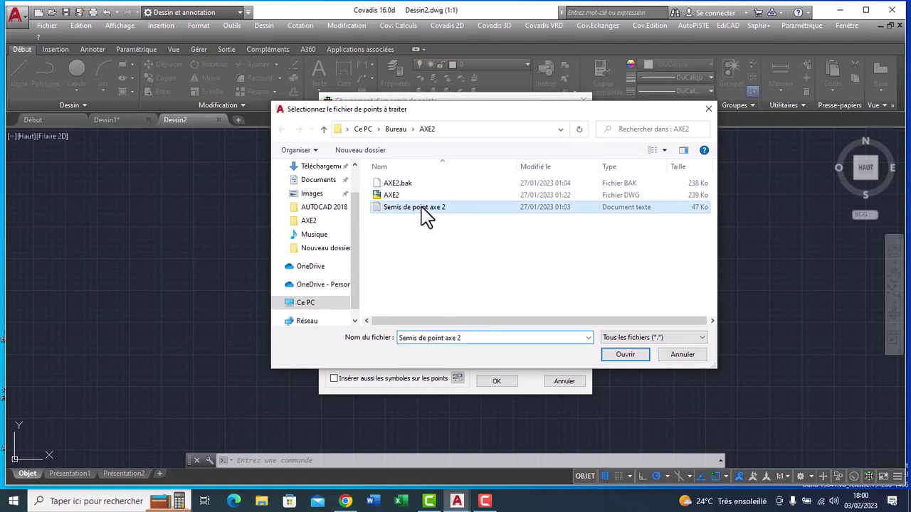
{"action": "left_click", "coordinate": [626, 355]}
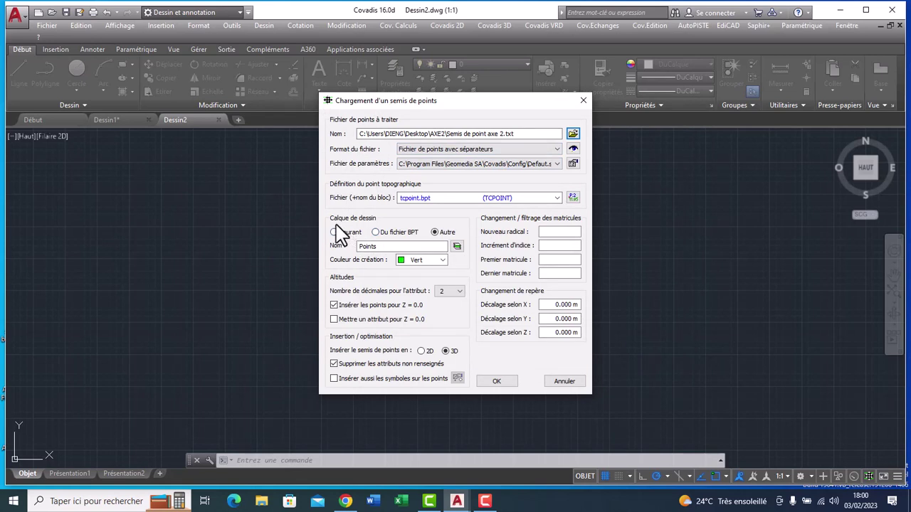
Insert the point set in 3D on the separate layer "Points" with the creation colour Vert.
{"action": "left_click", "coordinate": [434, 232]}
{"action": "left_click", "coordinate": [442, 260]}
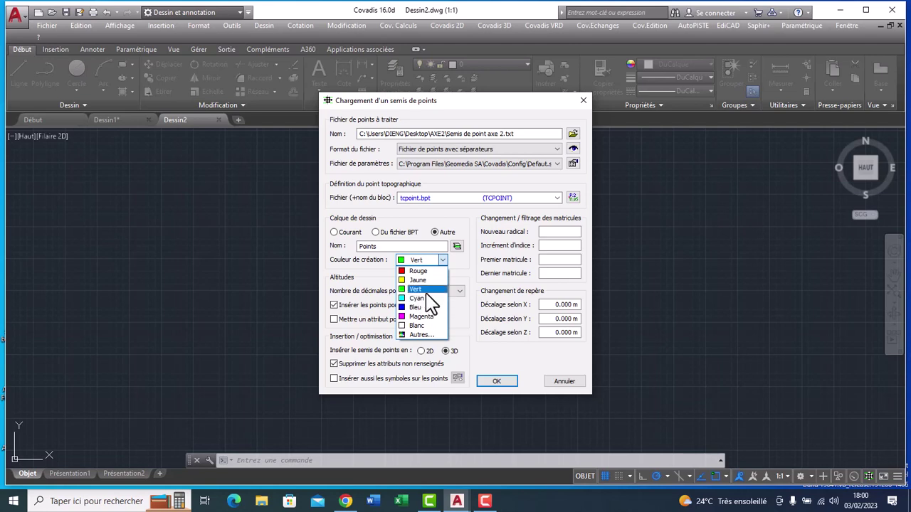
{"action": "left_click", "coordinate": [427, 289]}
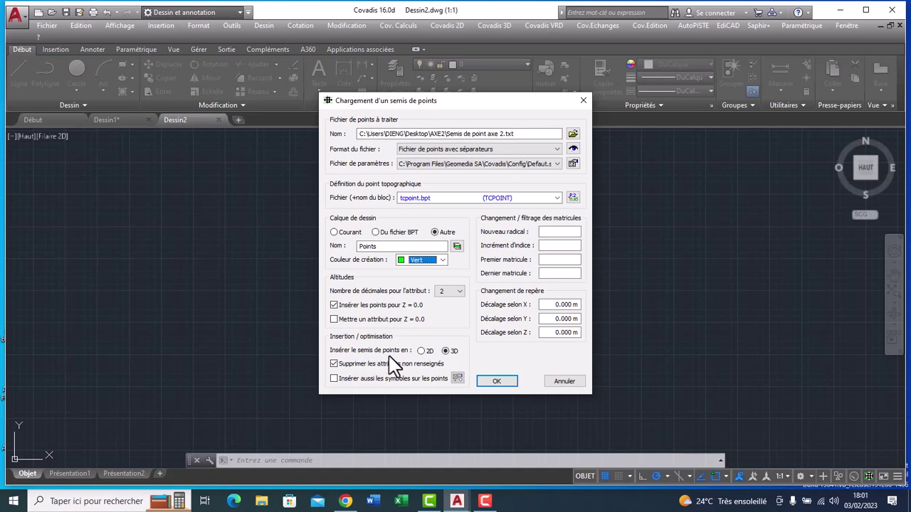
{"action": "left_click", "coordinate": [445, 351]}
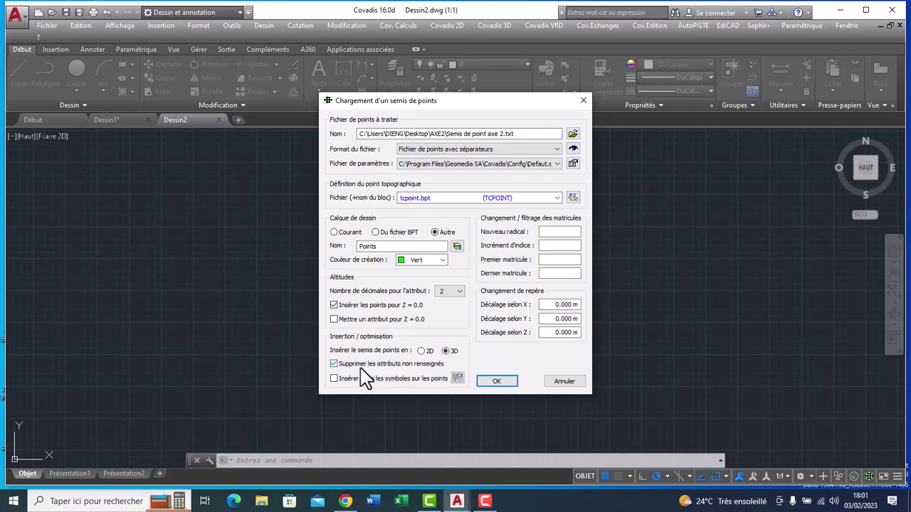
{"action": "left_click", "coordinate": [497, 382]}
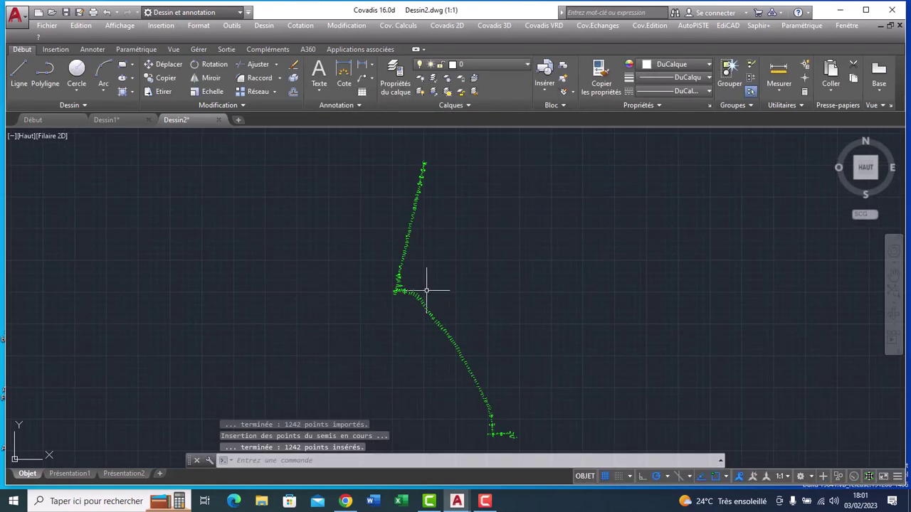
Set the drawing scale (Echelle du dessin) to 500, keeping automatic scaling (Mise à l'échelle automatique) on for the existing objects.
{"action": "scroll", "coordinate": [399, 280], "scroll_direction": "up", "scroll_amount": 5}
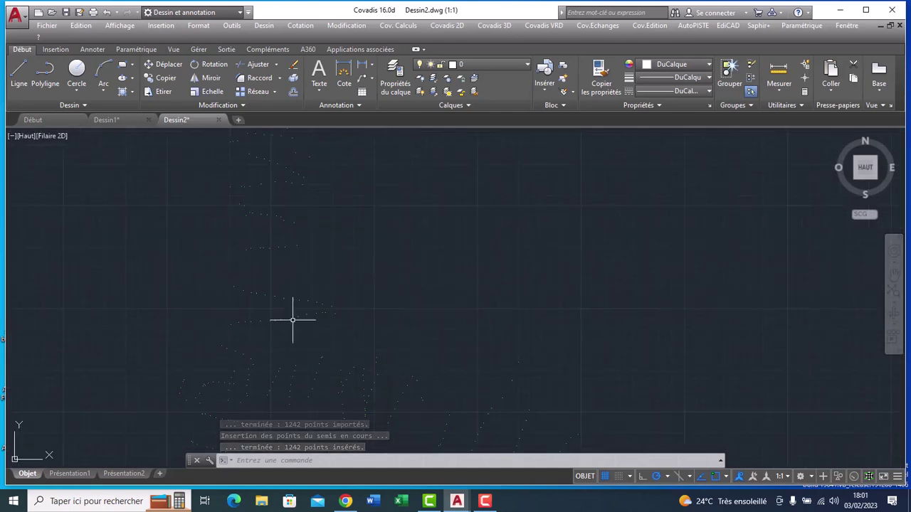
{"action": "scroll", "coordinate": [284, 320], "scroll_direction": "up", "scroll_amount": 3}
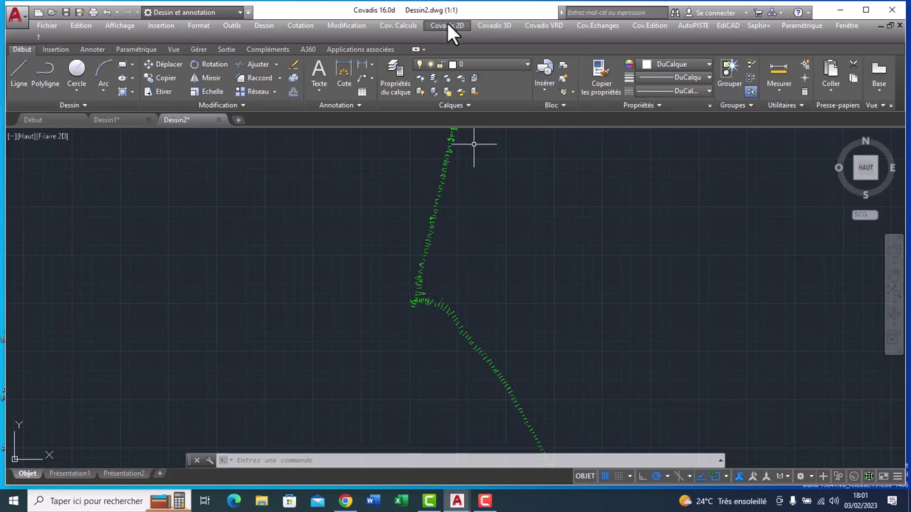
{"action": "left_click", "coordinate": [448, 25]}
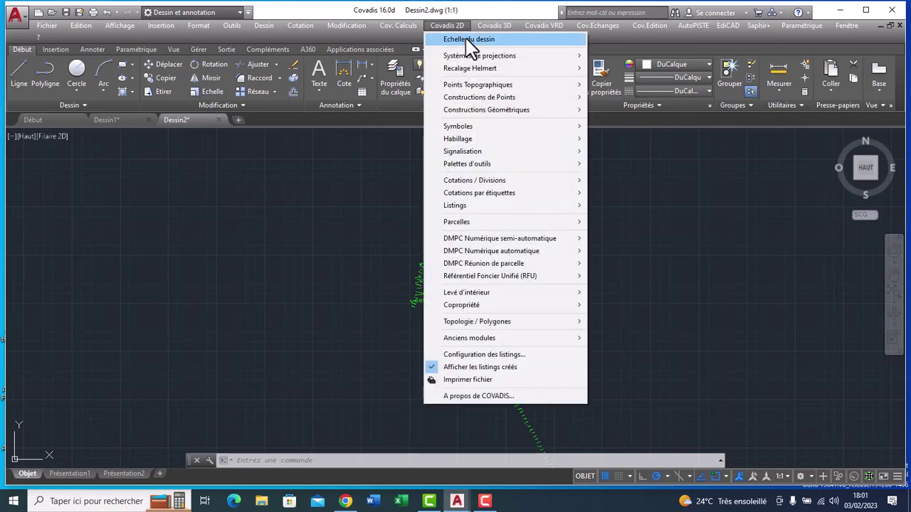
{"action": "left_click", "coordinate": [469, 40]}
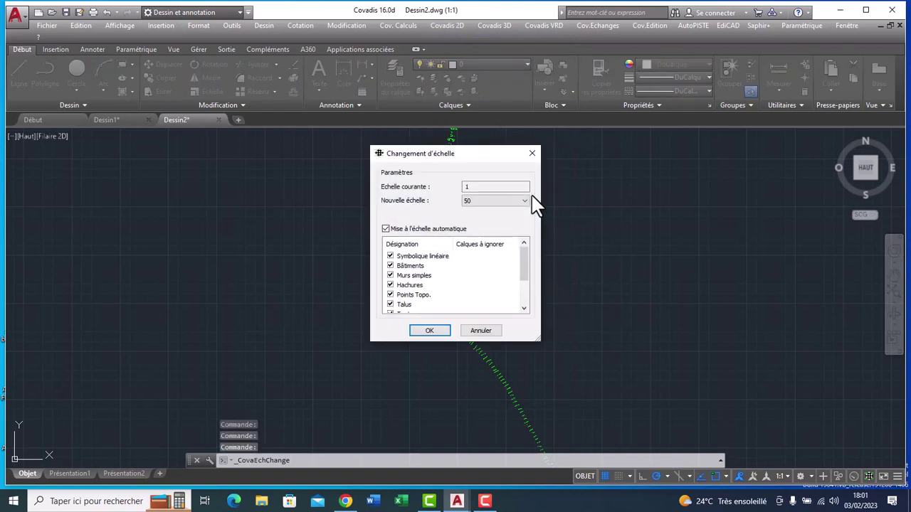
{"action": "double_click", "coordinate": [467, 202]}
{"action": "type", "text": "50"}
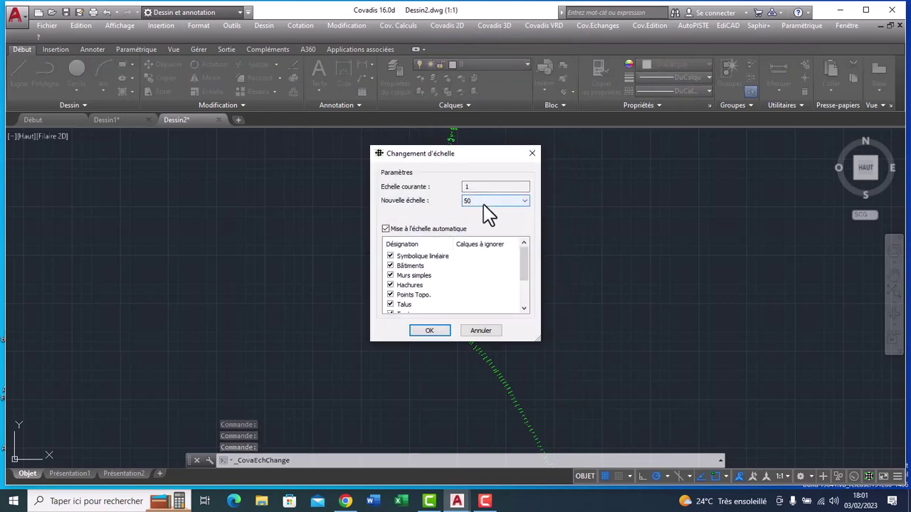
{"action": "left_click", "coordinate": [525, 201]}
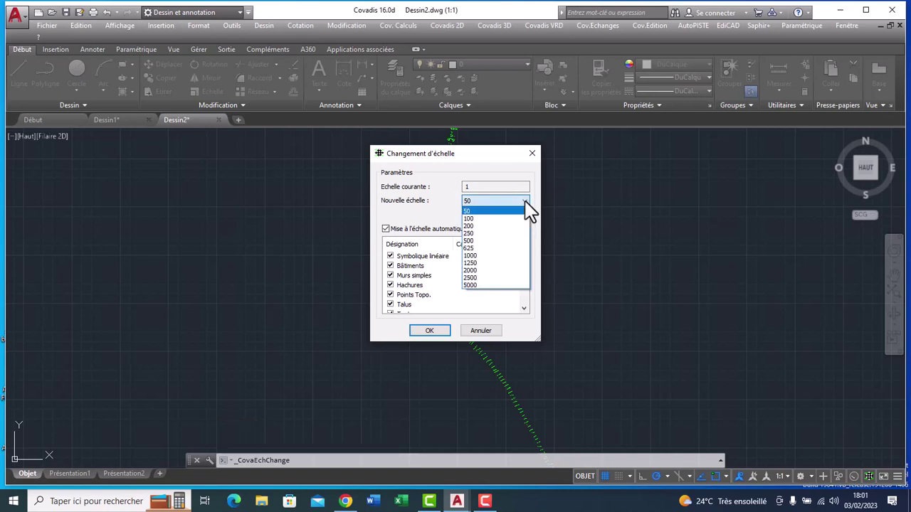
{"action": "left_click", "coordinate": [489, 242]}
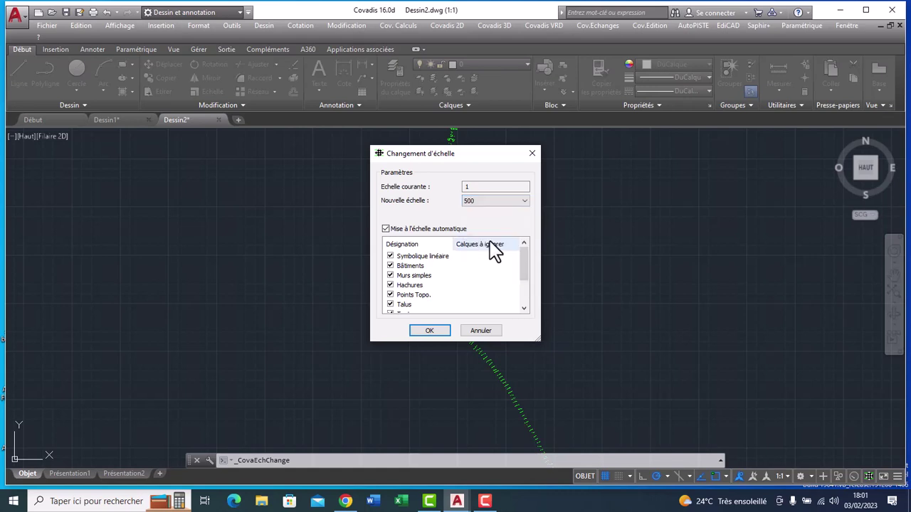
{"action": "left_click", "coordinate": [431, 331]}
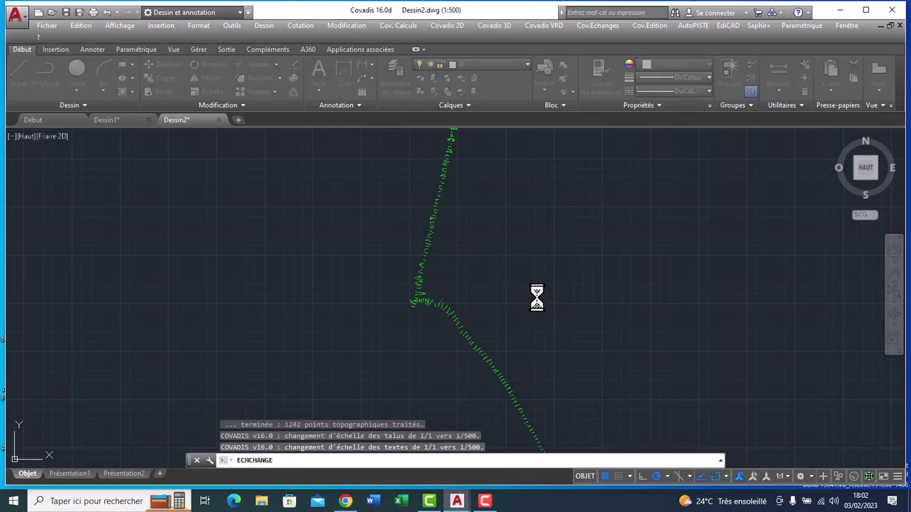
{"action": "left_click", "coordinate": [528, 275]}
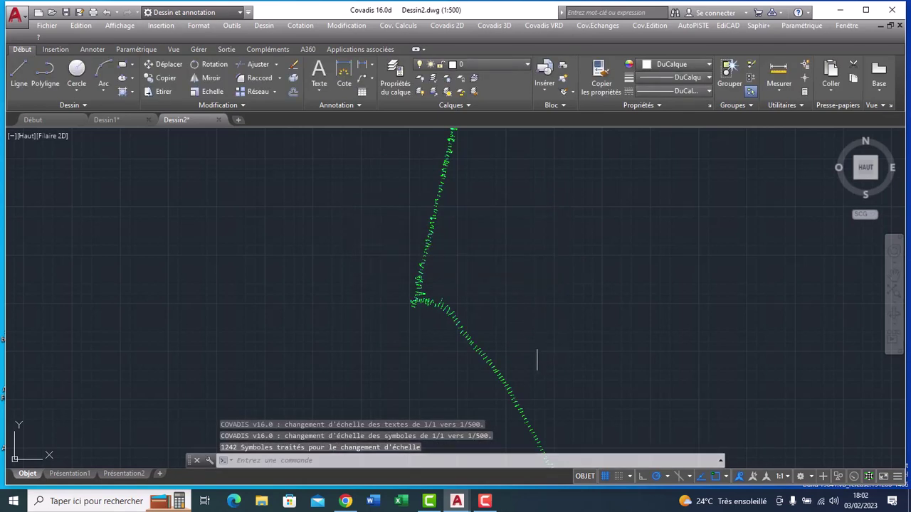
Examine the point numbers and elevations around TN.995 and TN.996, and review the whole axis.
{"action": "scroll", "coordinate": [469, 350], "scroll_direction": "up", "scroll_amount": 8}
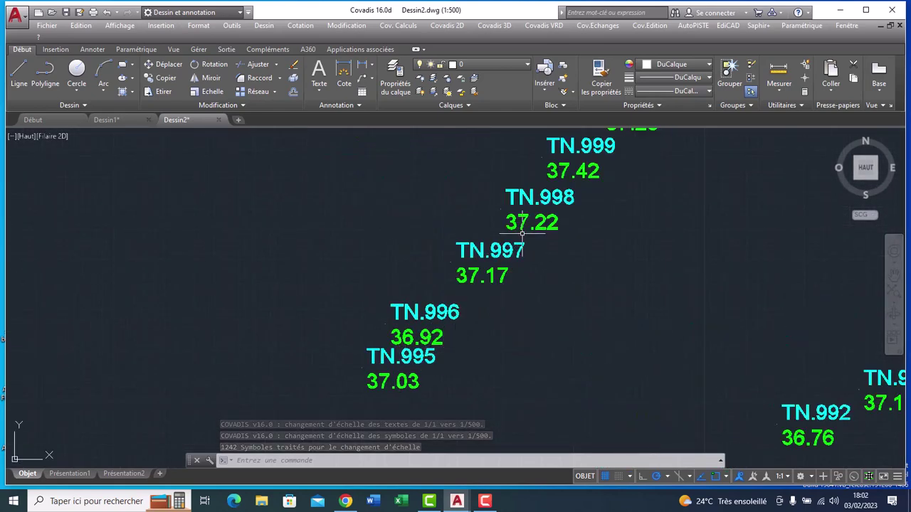
{"action": "scroll", "coordinate": [474, 292], "scroll_direction": "down", "scroll_amount": 5}
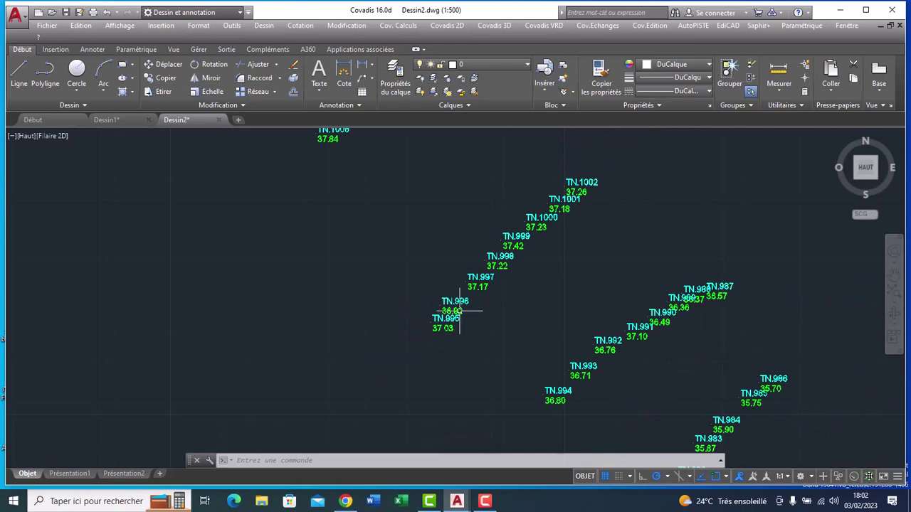
{"action": "scroll", "coordinate": [435, 329], "scroll_direction": "up", "scroll_amount": 5}
{"action": "scroll", "coordinate": [432, 330], "scroll_direction": "up", "scroll_amount": 5}
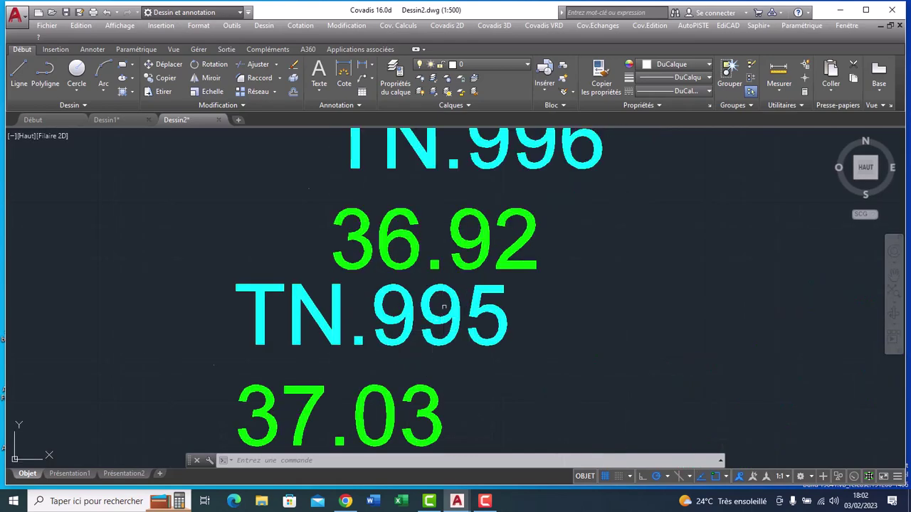
{"action": "scroll", "coordinate": [441, 308], "scroll_direction": "down", "scroll_amount": 5}
{"action": "scroll", "coordinate": [445, 292], "scroll_direction": "up", "scroll_amount": 5}
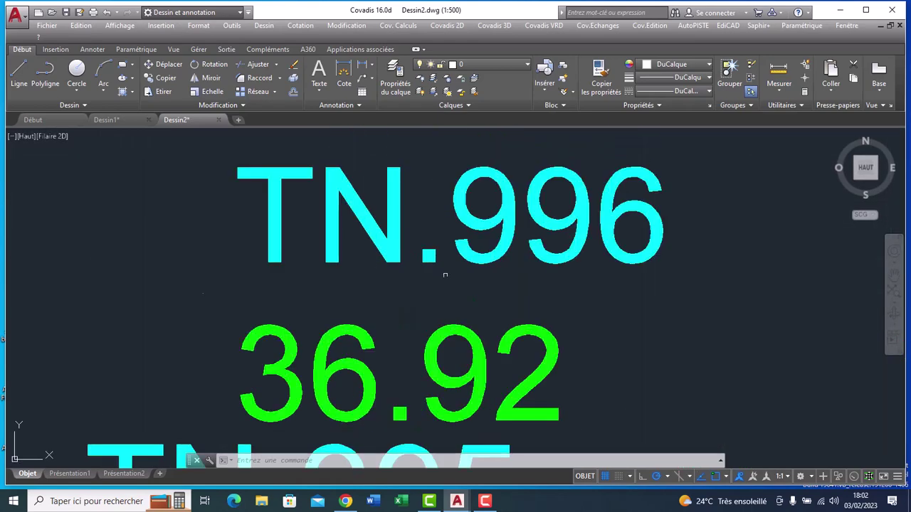
{"action": "scroll", "coordinate": [425, 307], "scroll_direction": "down", "scroll_amount": 5}
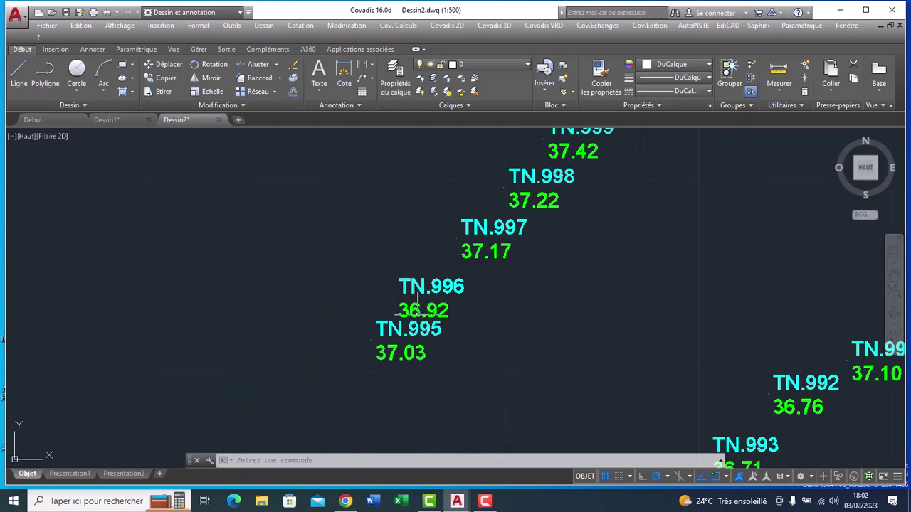
{"action": "scroll", "coordinate": [409, 316], "scroll_direction": "down", "scroll_amount": 6}
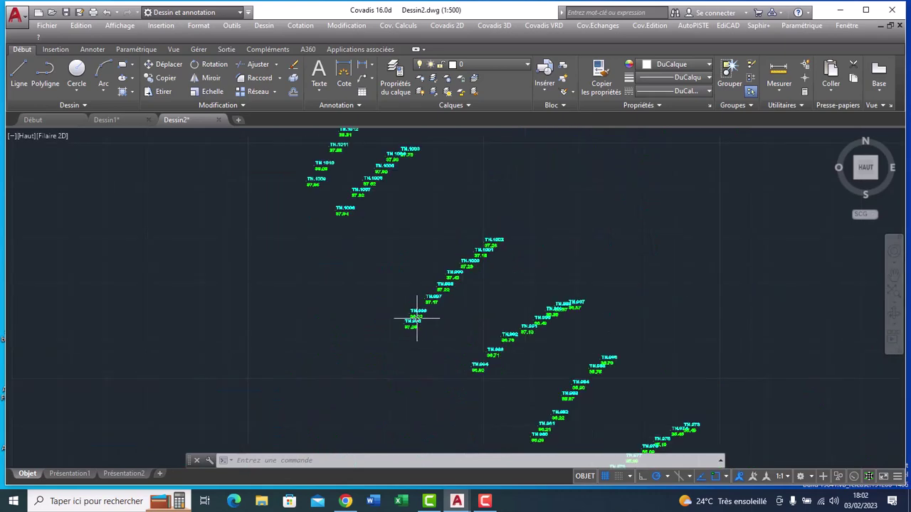
{"action": "scroll", "coordinate": [423, 311], "scroll_direction": "down", "scroll_amount": 4}
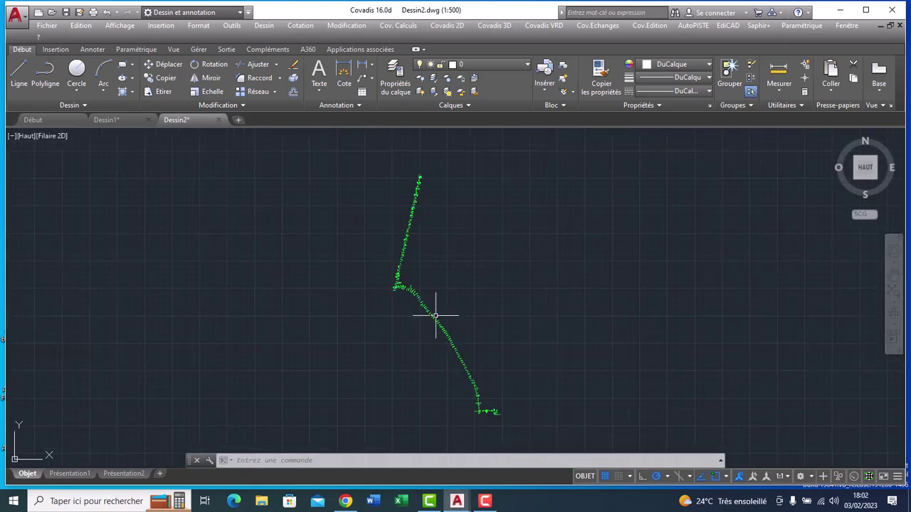